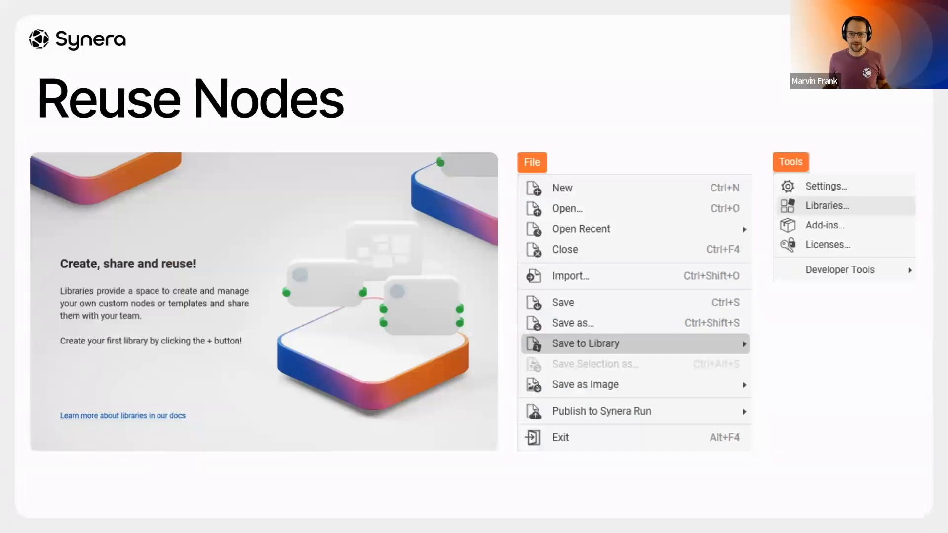
key("Right")
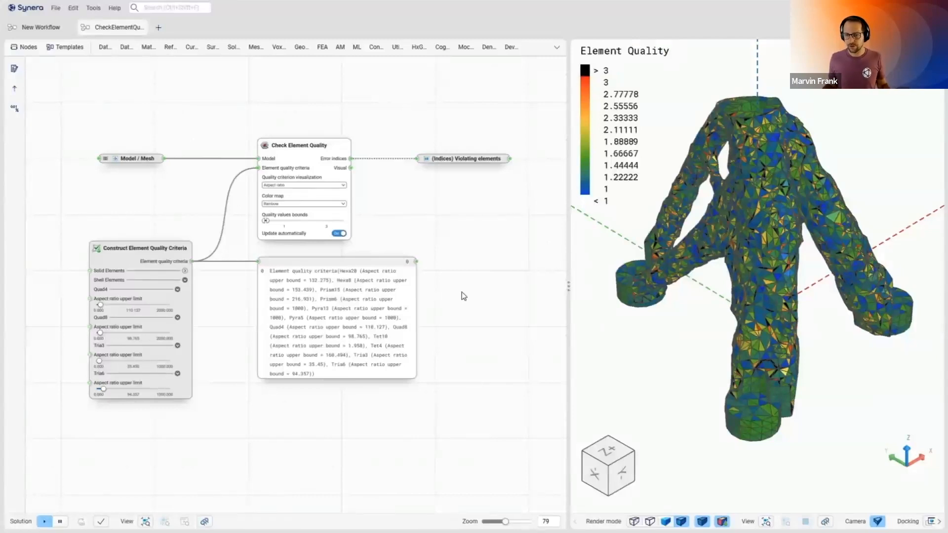
Step: Start a new library in the library manager and name it My FEA Library
left_click(93, 8)
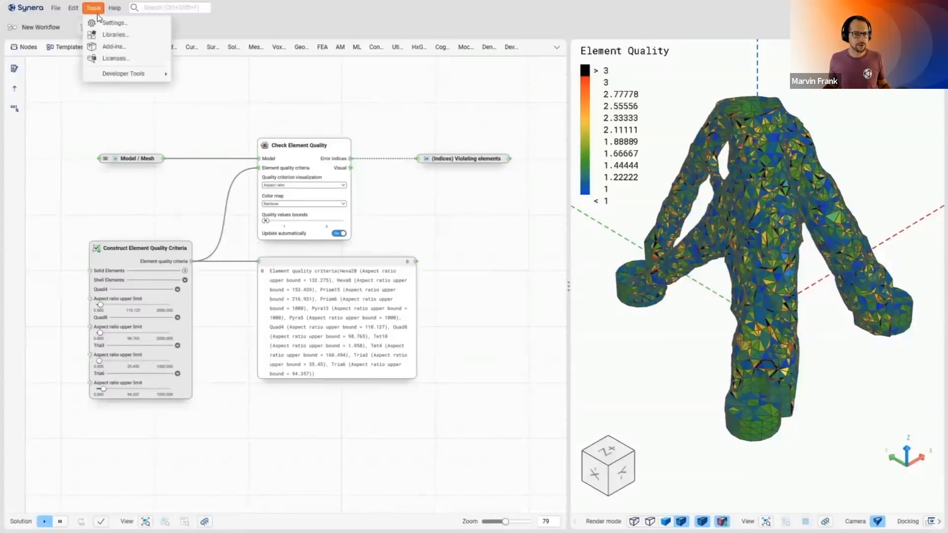
left_click(101, 35)
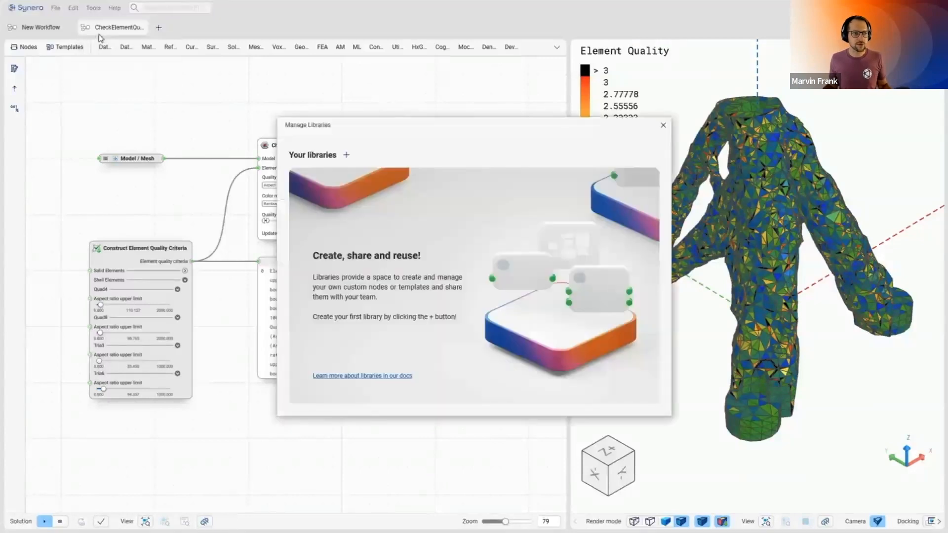
left_click(346, 155)
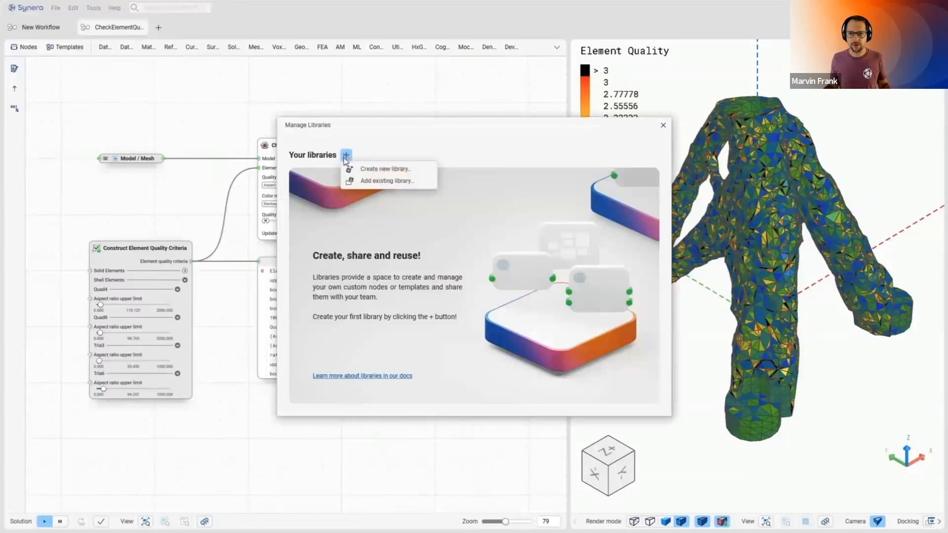
left_click(369, 169)
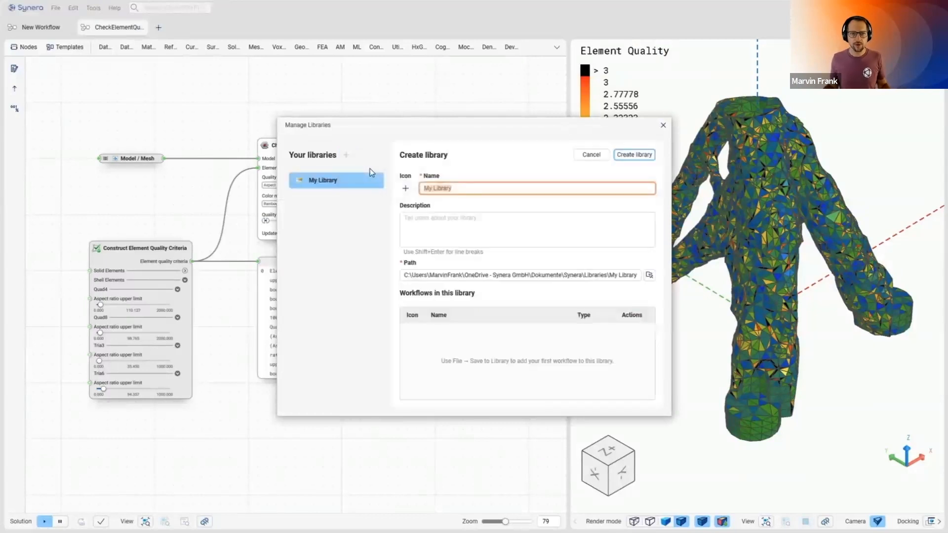
left_click(435, 188)
type("FEA")
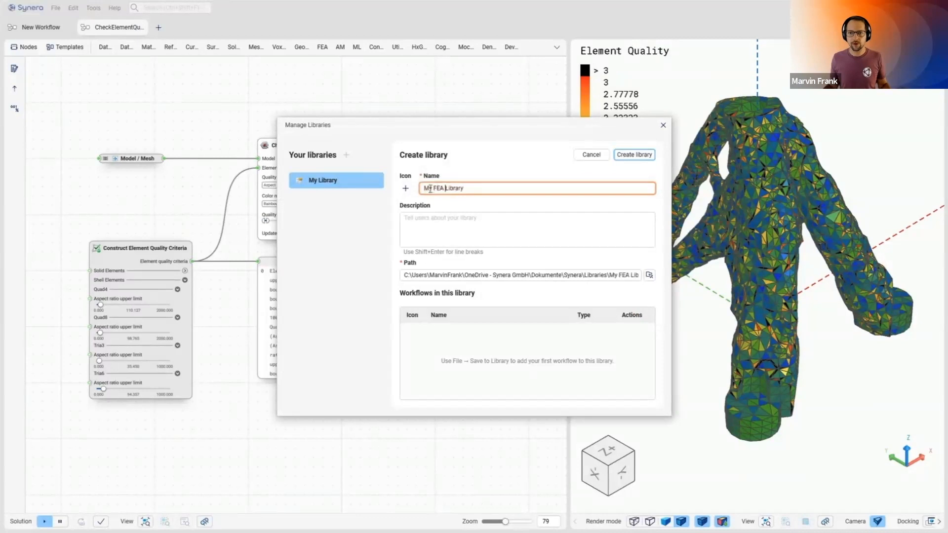
Step: Assign an image file as the library's icon and enter the description "My best FEA workflows"
left_click(405, 188)
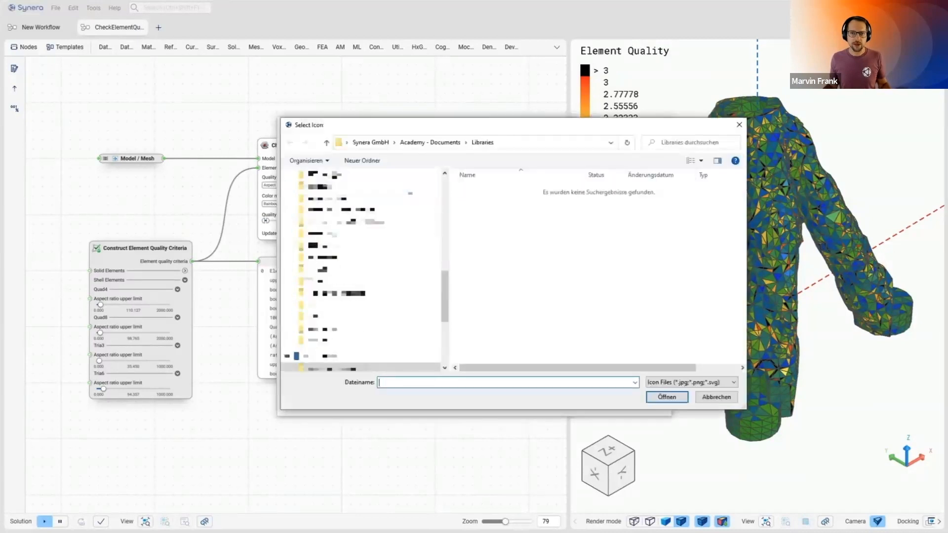
scroll(370, 275, "down", 3)
left_click(398, 325)
left_click(660, 197)
left_click(671, 396)
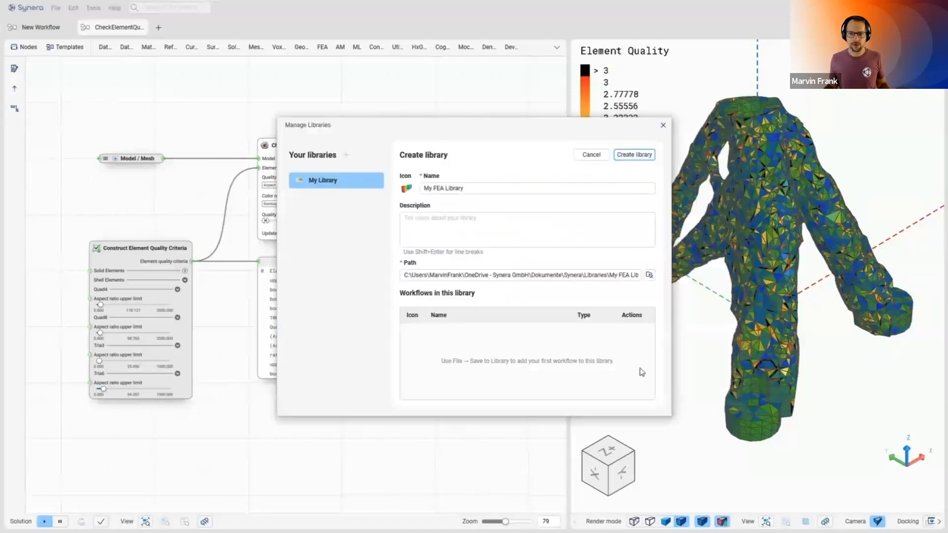
left_click(511, 225)
type("My best FEA workflows")
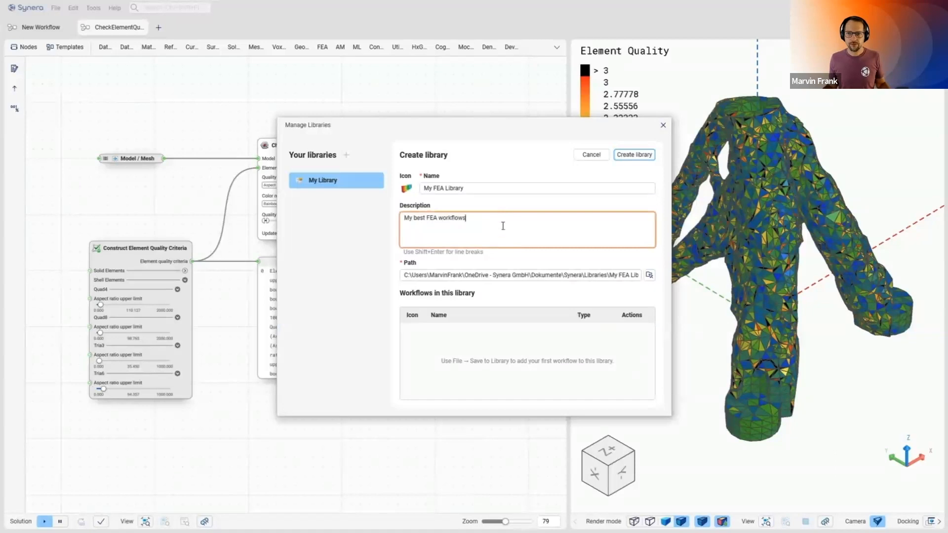
Step: Set the library's path to the FEA folder under Academy - Documents\Libraries, create the library and close the manager
left_click(649, 275)
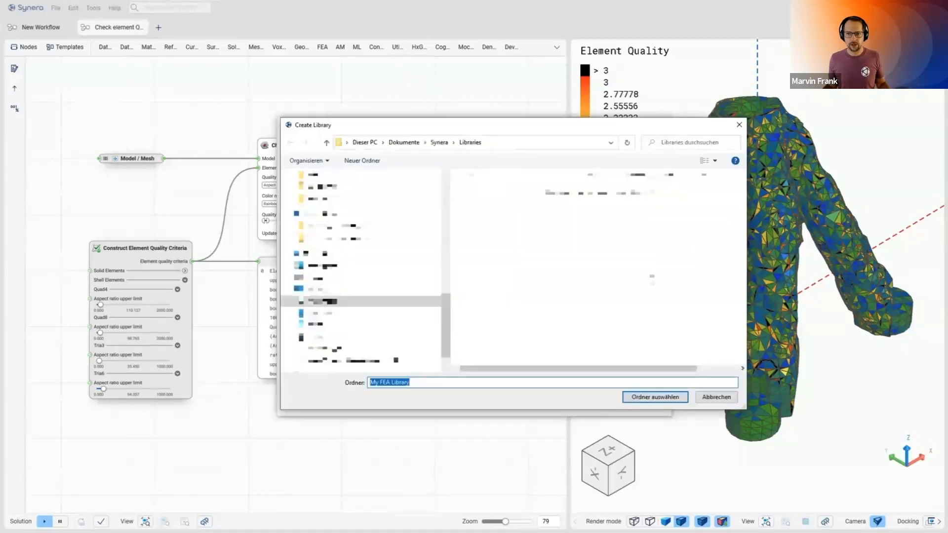
left_click(361, 285)
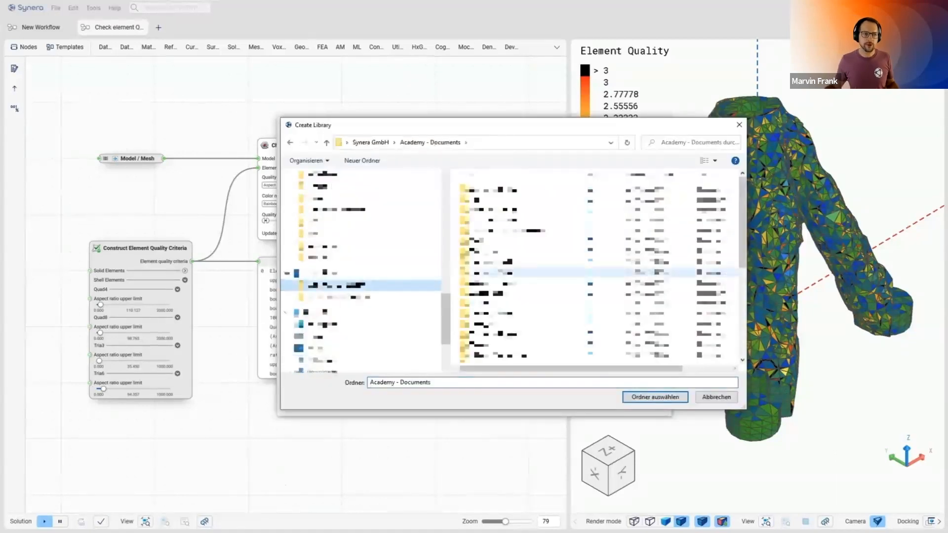
double_click(482, 219)
left_click(475, 199)
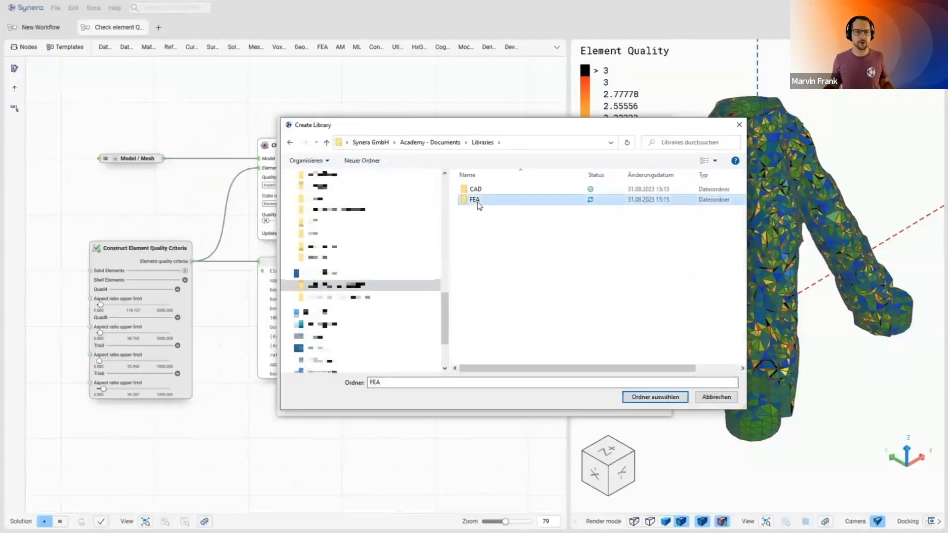
left_click(647, 397)
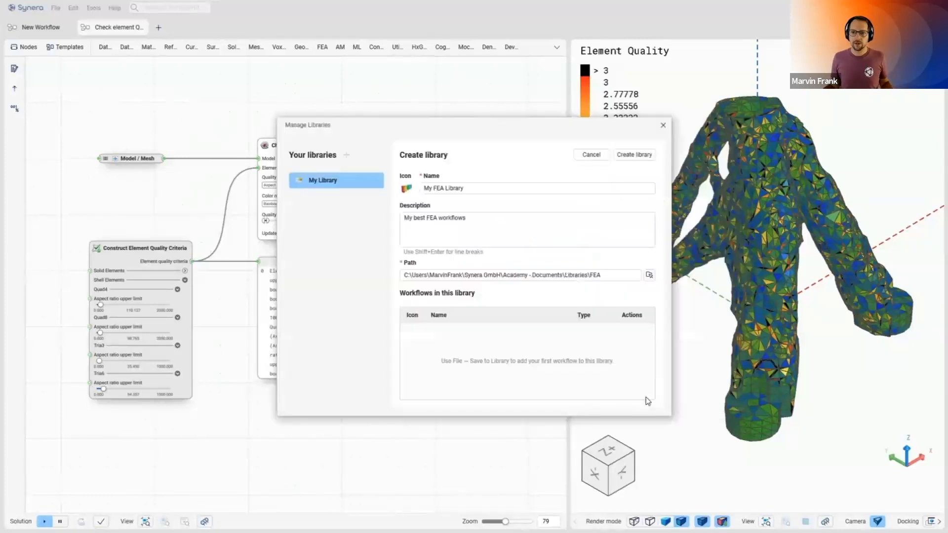
left_click(632, 155)
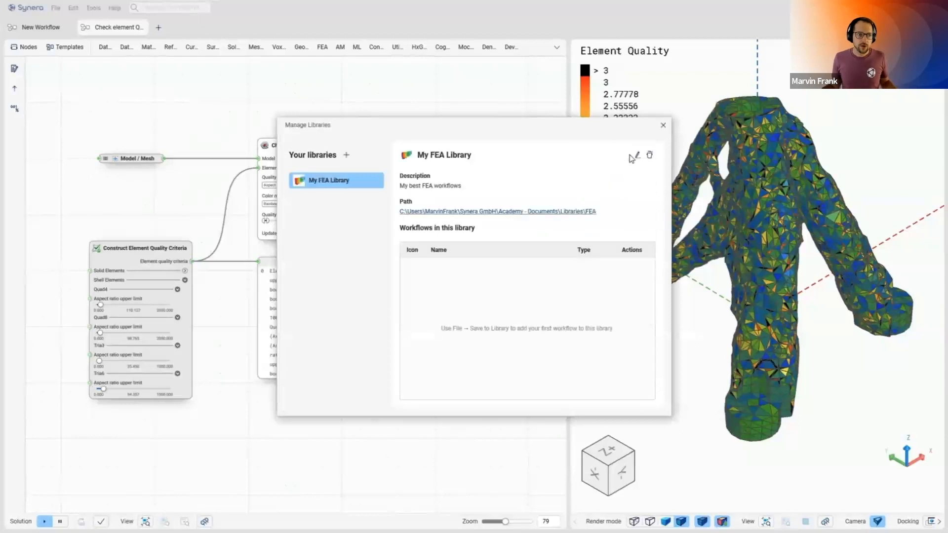
left_click(663, 125)
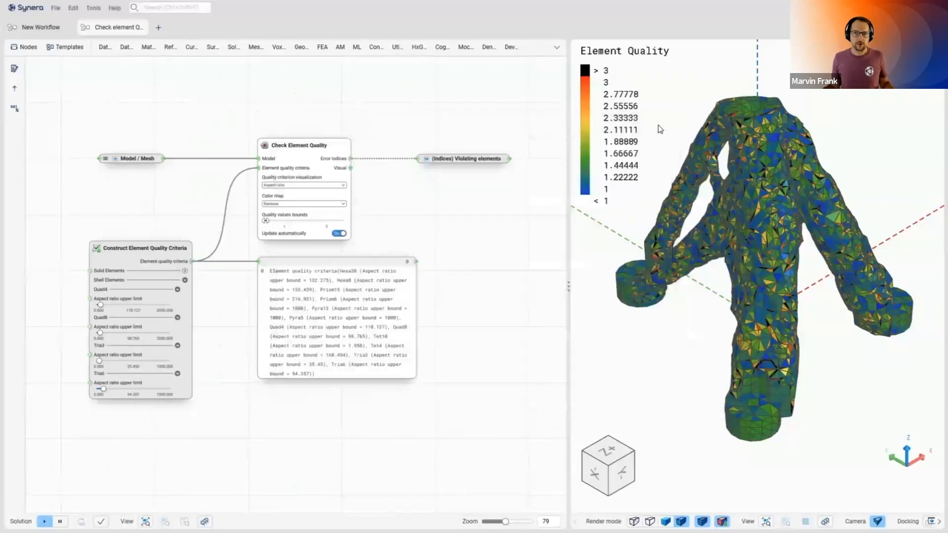
Step: Save the current workflow to My FEA Library under the name Check element Quality
left_click(56, 8)
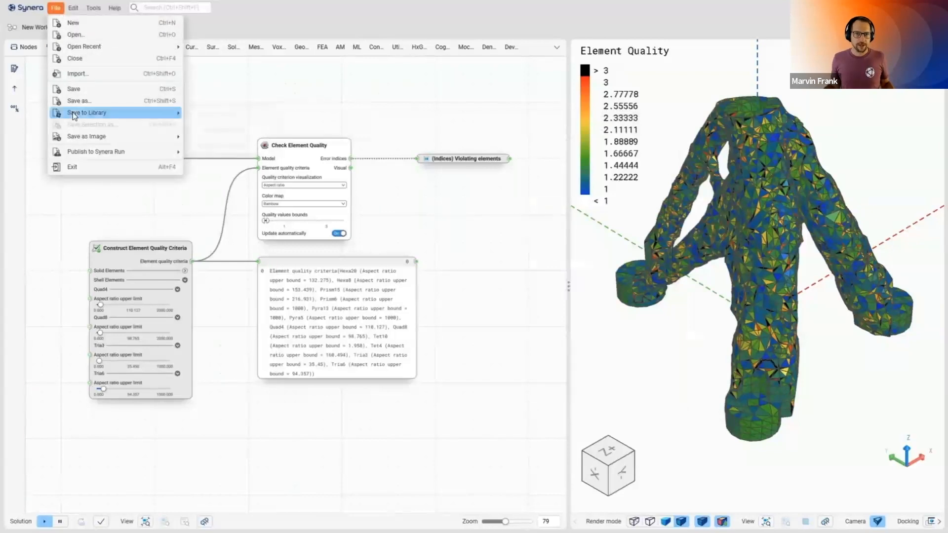
mouse_move(74, 112)
left_click(202, 115)
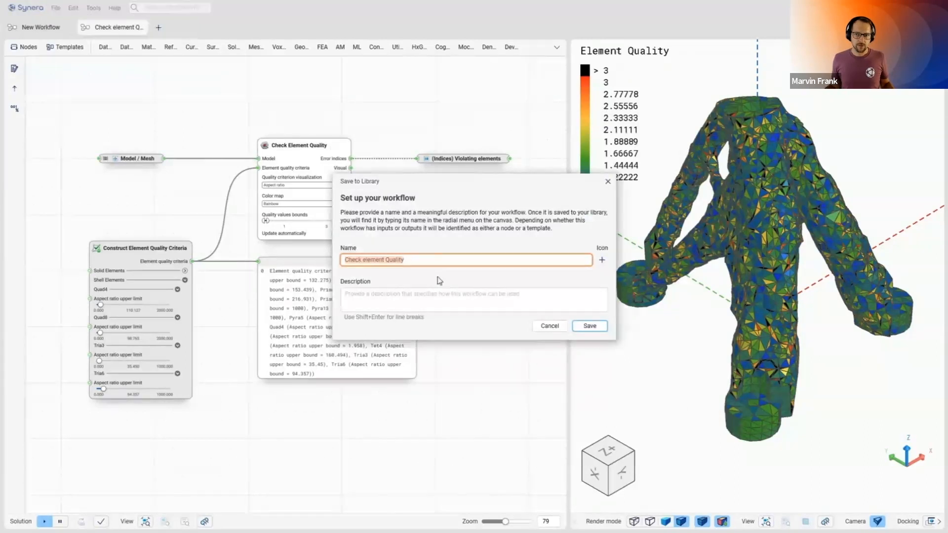
left_click(588, 326)
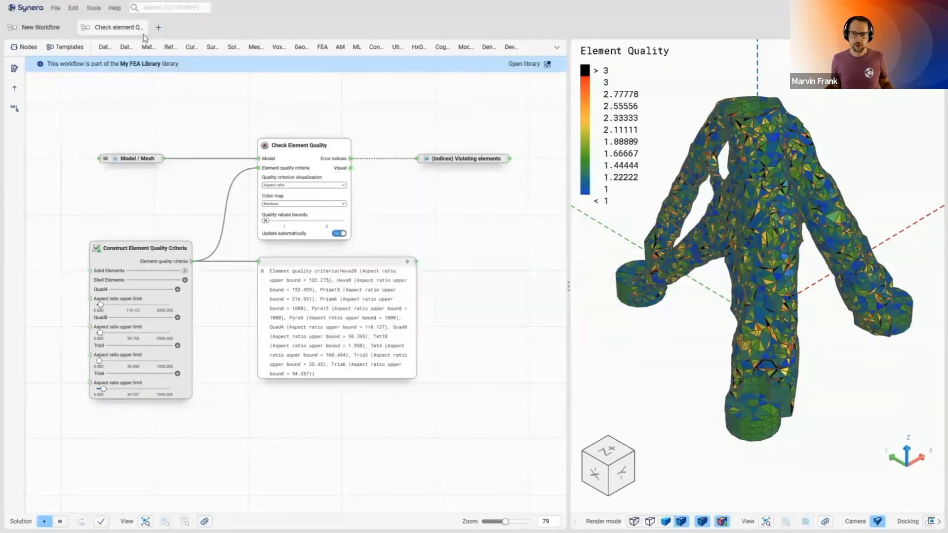
Step: Create an empty new workflow and insert the library's Check element Quality entry by searching the canvas for "check"
left_click(159, 26)
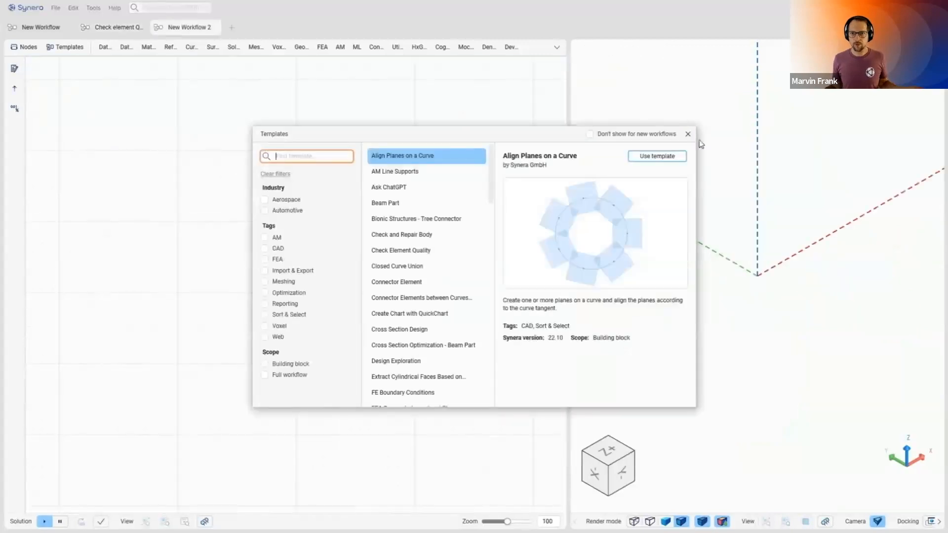
left_click(688, 133)
double_click(302, 247)
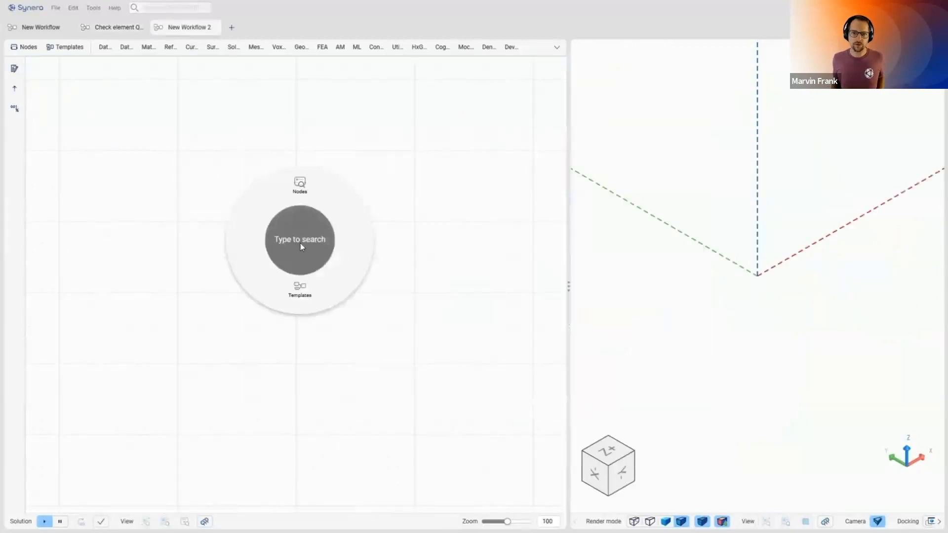
type("check")
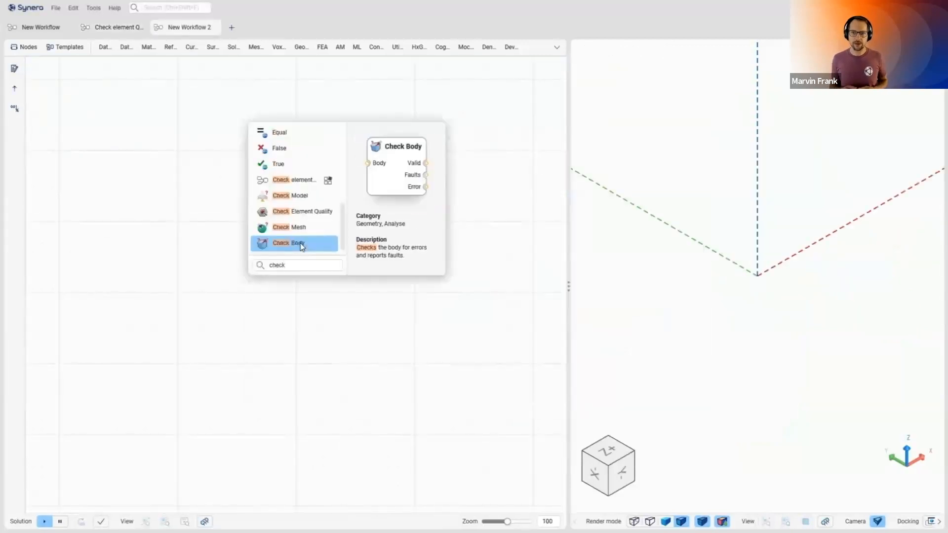
left_click(302, 183)
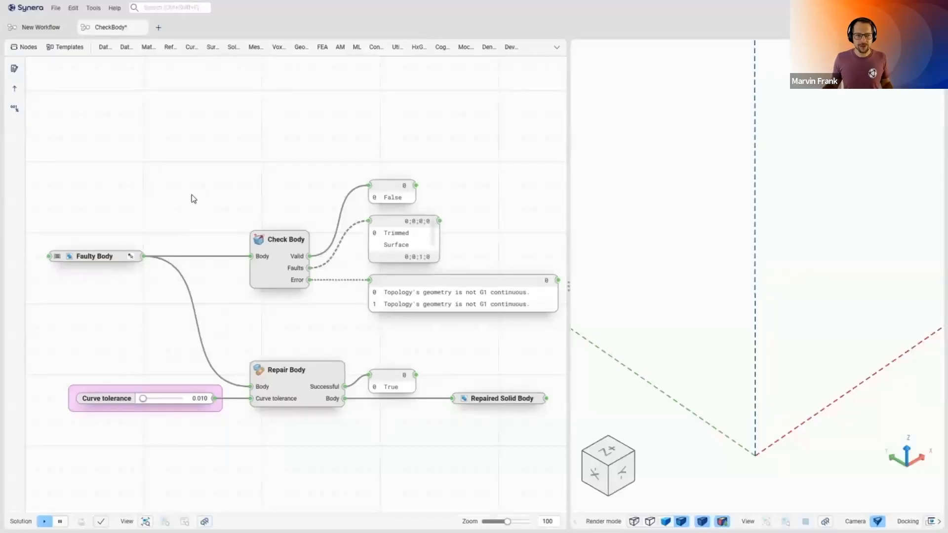
Step: In the CheckBody workflow, mark the Faulty Body node as an input and the Repaired Solid Body node as an output
right_click(120, 257)
mouse_move(158, 486)
left_click(267, 488)
right_click(475, 404)
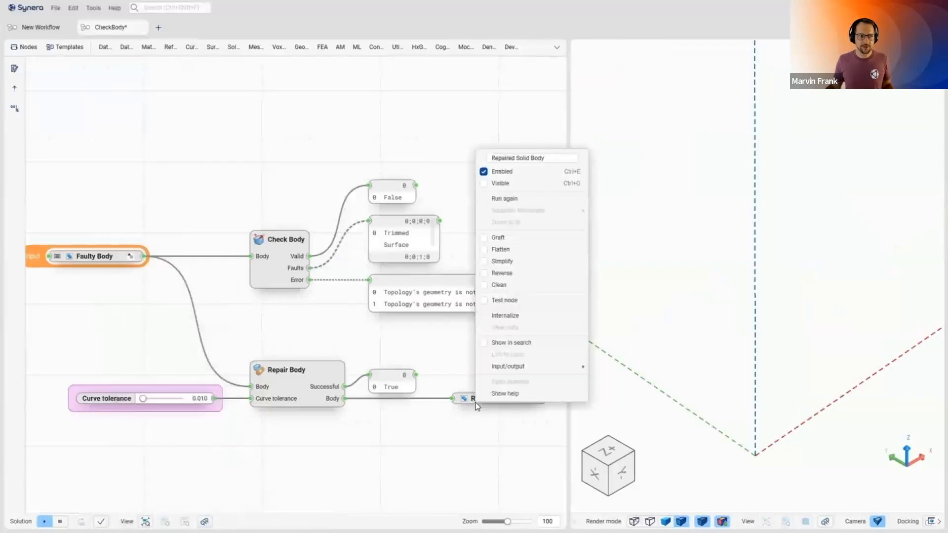
mouse_move(509, 367)
left_click(615, 390)
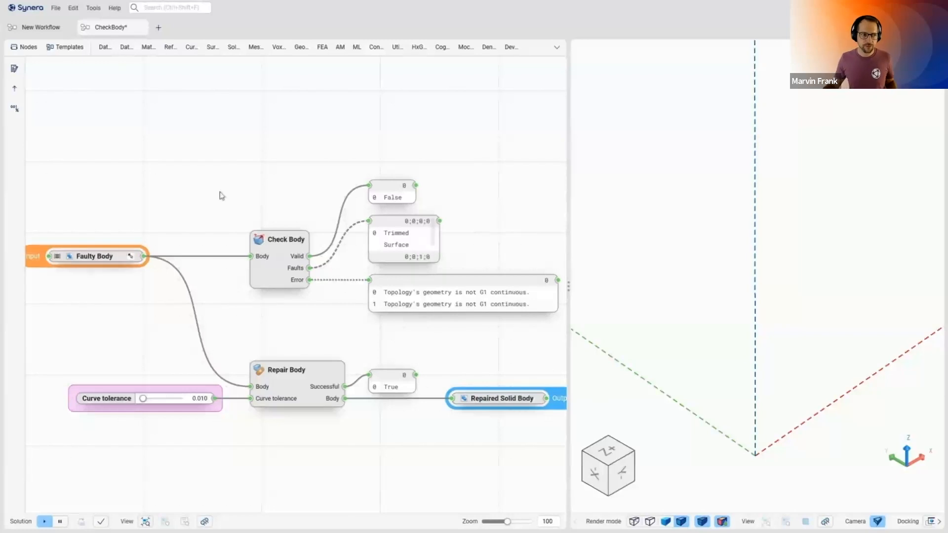
Step: Start saving the CheckBody workflow to a new library and name that library My CAD Library
left_click(55, 9)
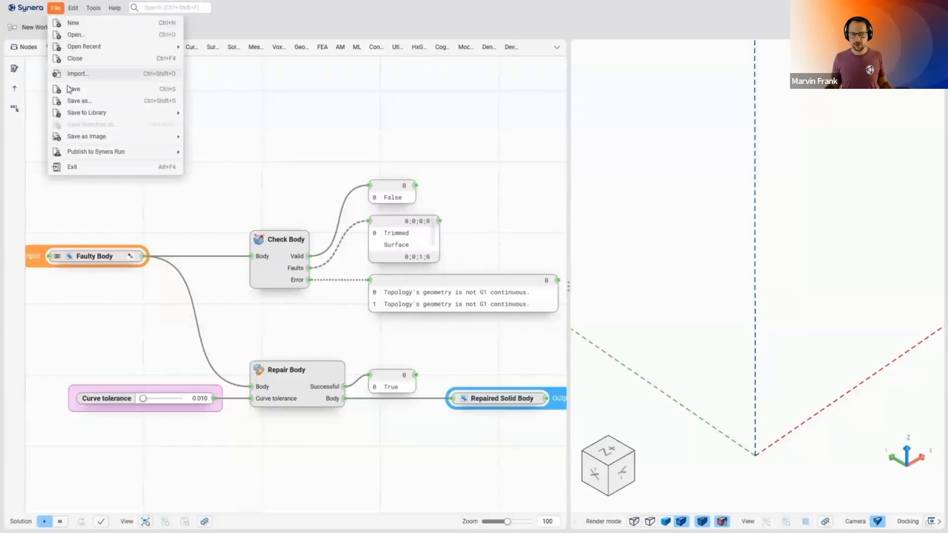
mouse_move(72, 114)
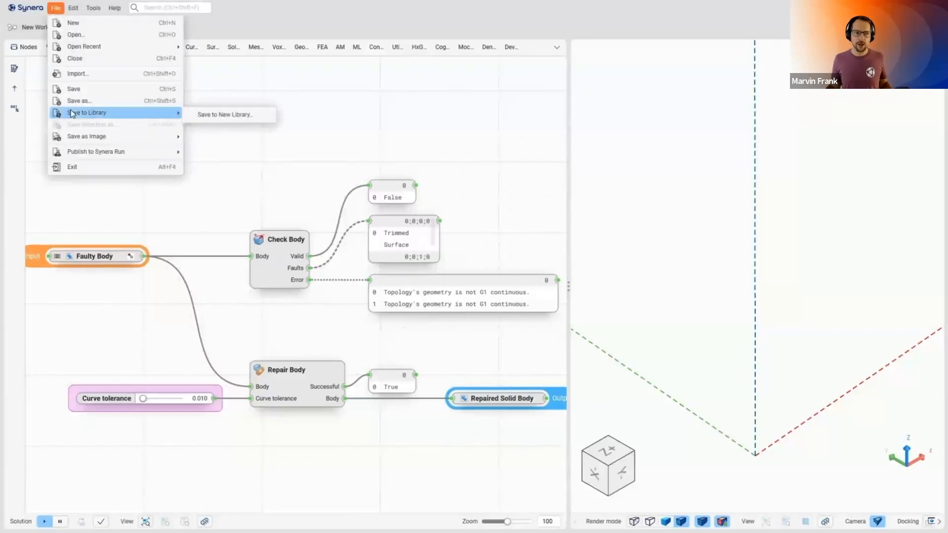
left_click(224, 115)
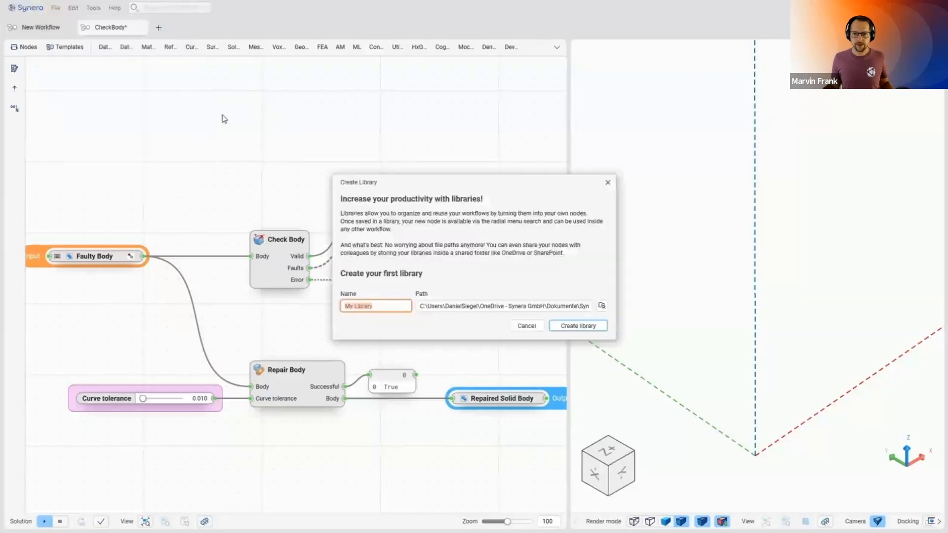
left_click(355, 307)
type("CAD")
Step: Create the library in the CAD folder under Academy - Documents\Libraries and save the workflow to it as CheckBody
left_click(603, 305)
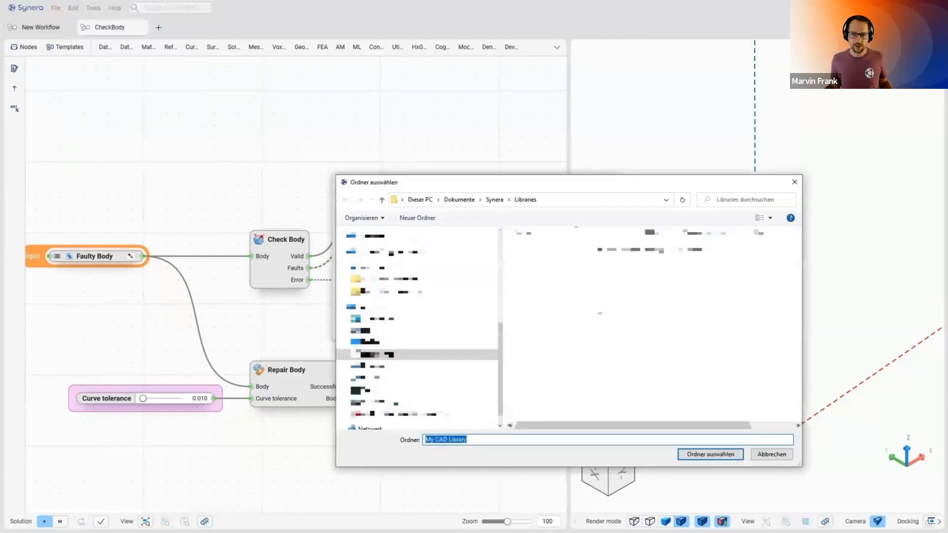
left_click(395, 279)
left_click(568, 288)
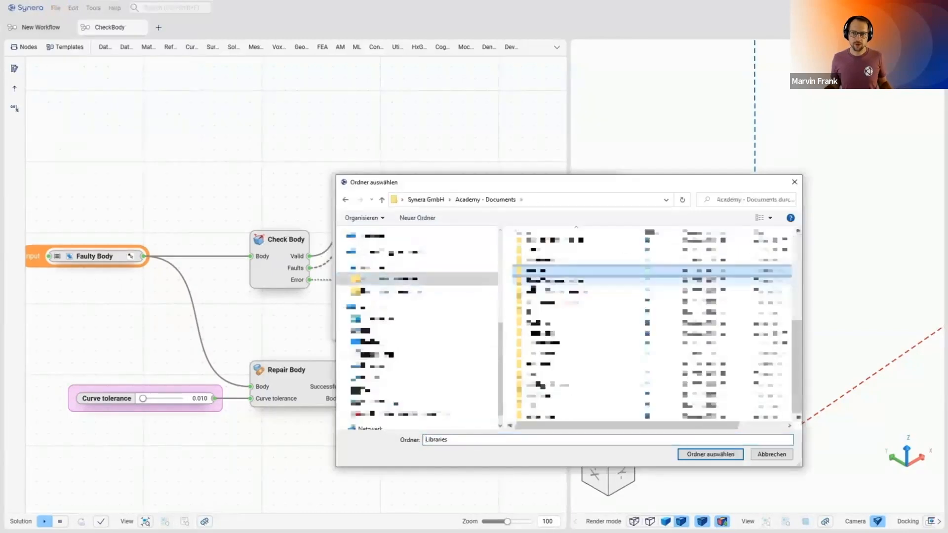
double_click(533, 286)
left_click(530, 247)
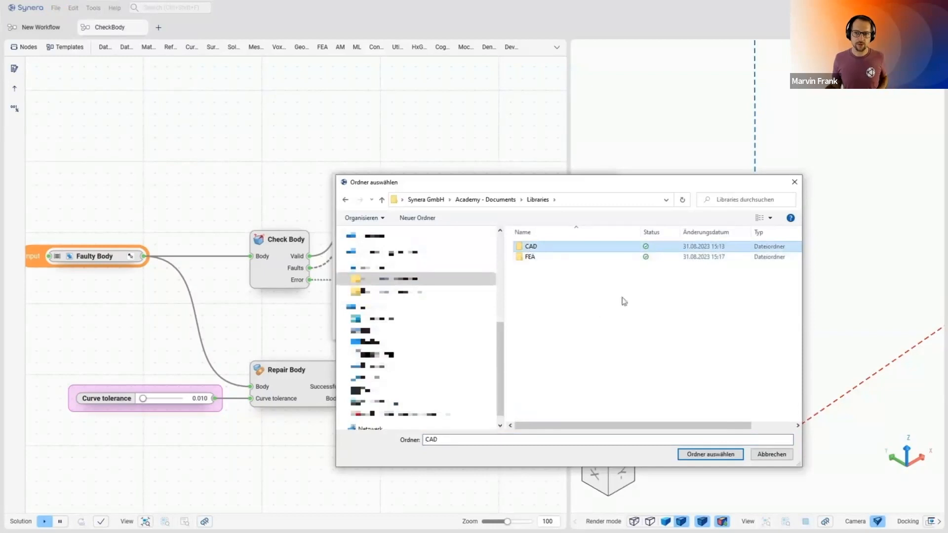
left_click(691, 454)
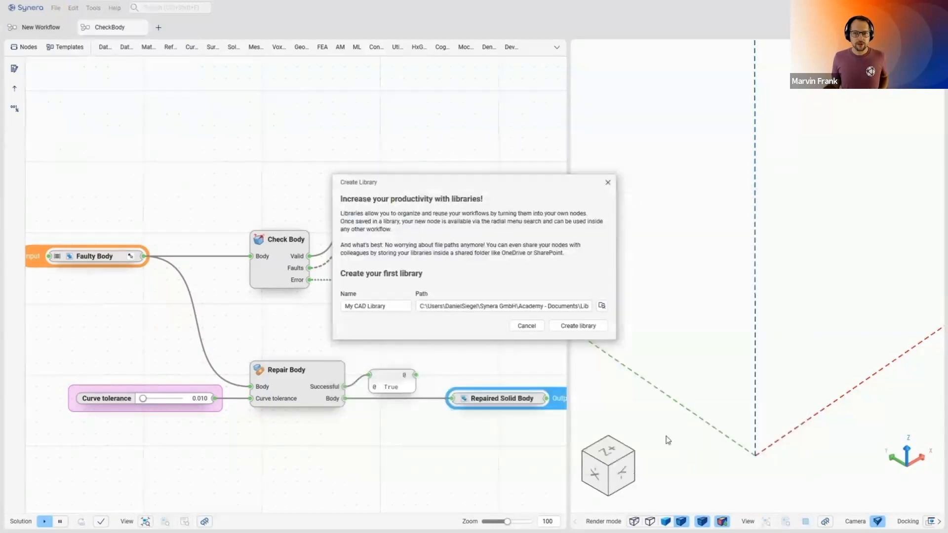
left_click(588, 328)
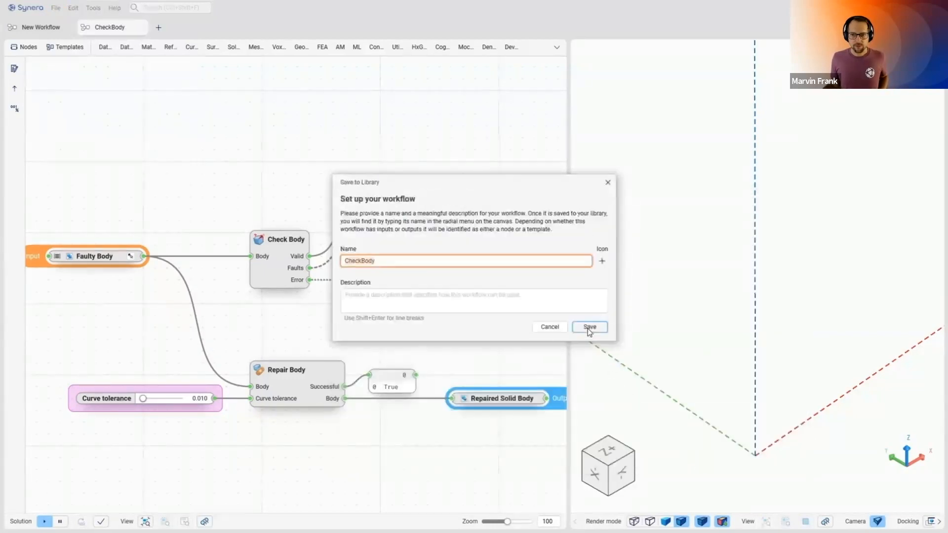
left_click(588, 327)
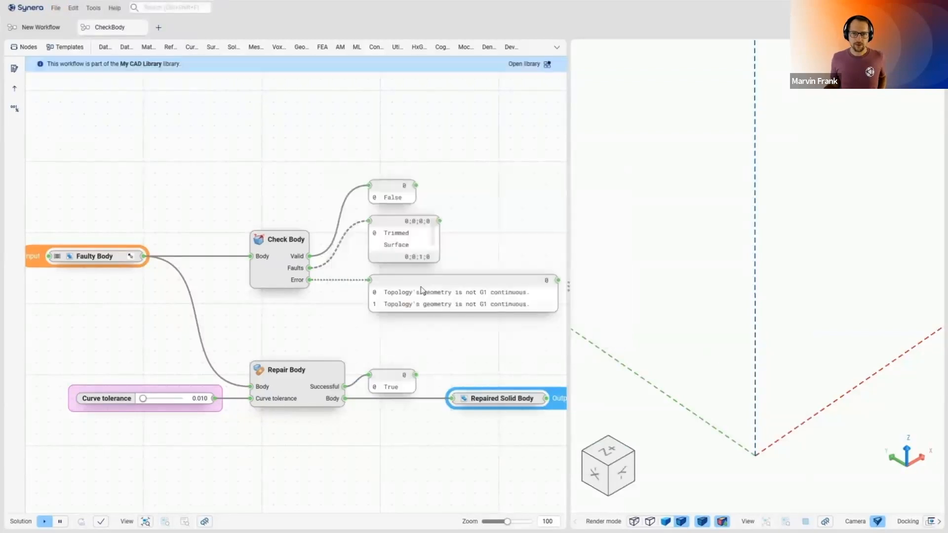
Step: Create an empty new workflow and insert the library's CheckBody node by searching the canvas for "check"
left_click(159, 28)
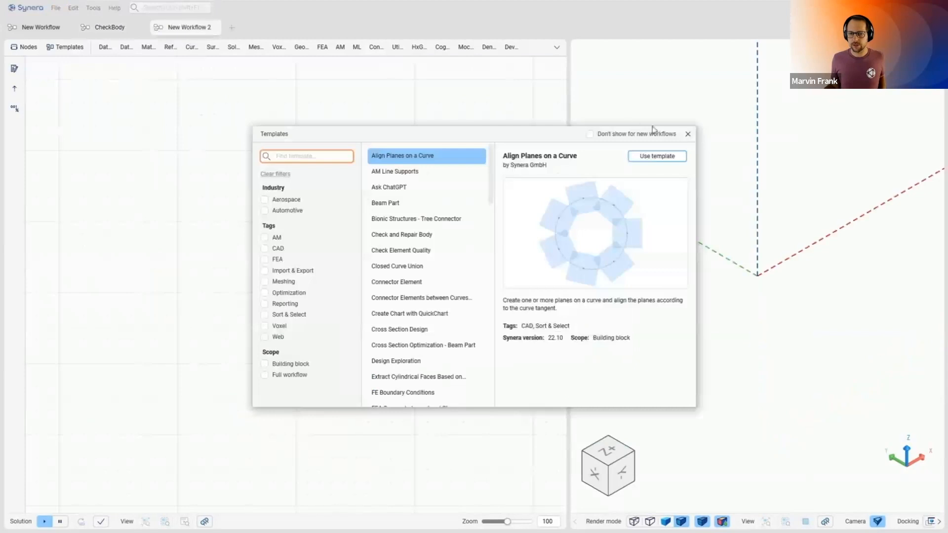
key("Escape")
double_click(298, 254)
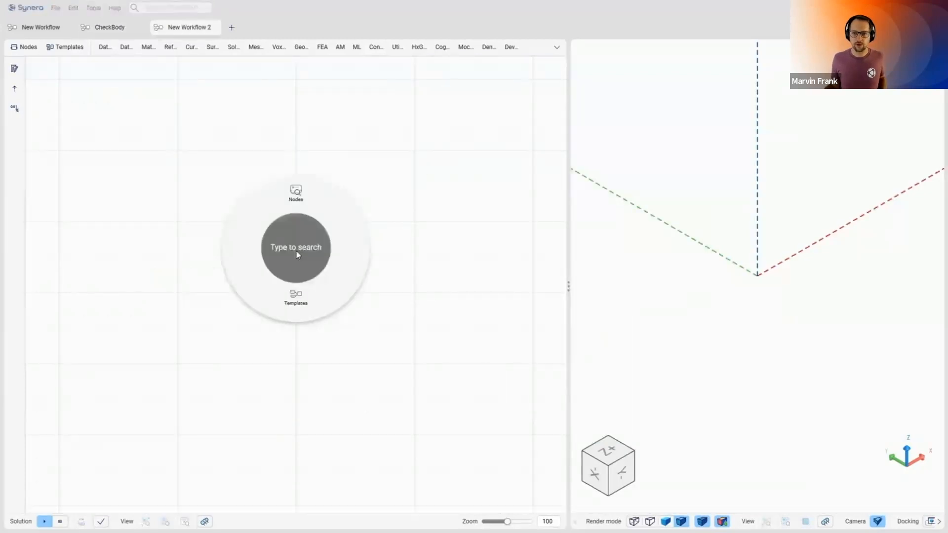
type("check")
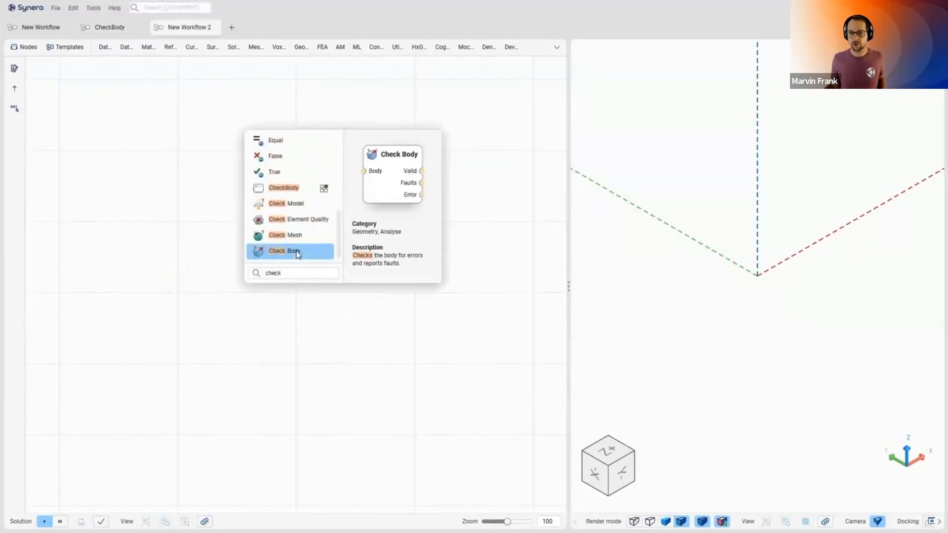
left_click(292, 191)
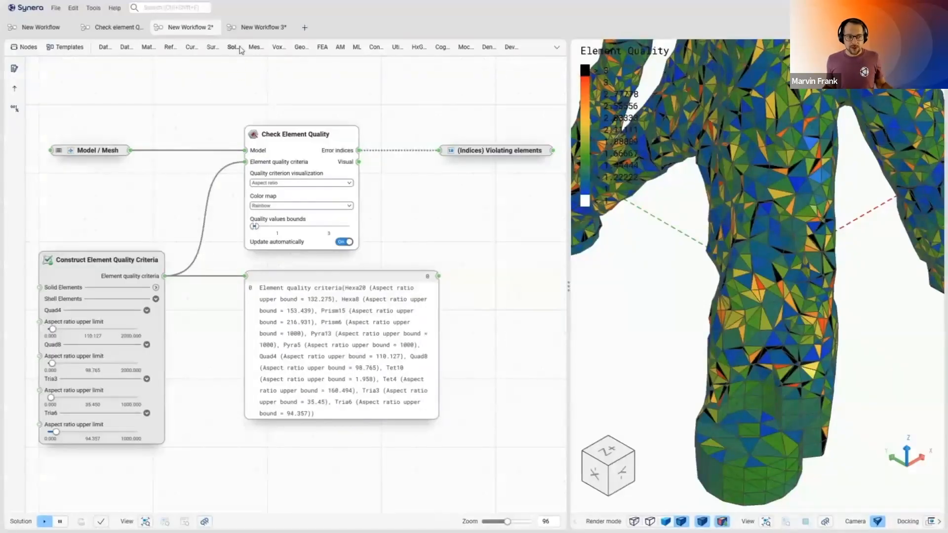
Step: Switch to New Workflow 3, open the library manager and start adding an existing library
left_click(245, 32)
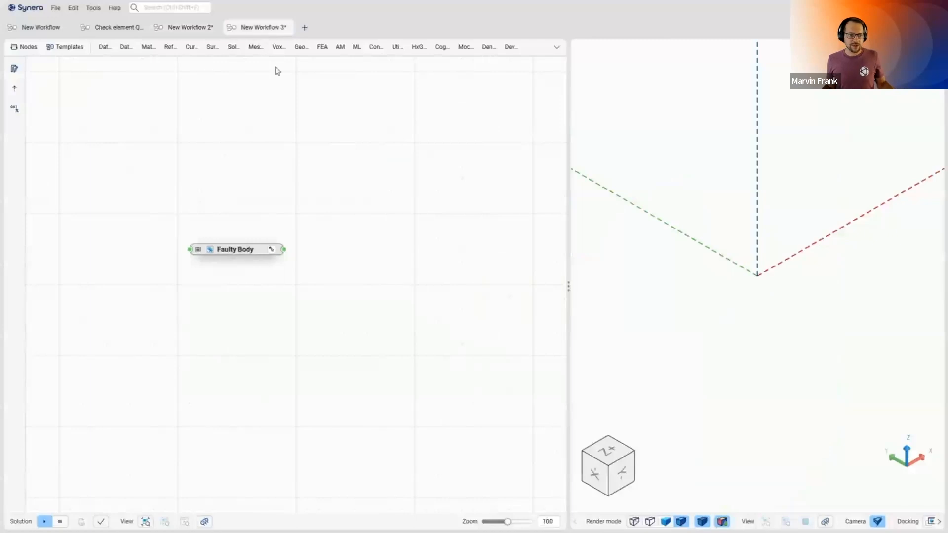
left_click(94, 8)
left_click(101, 32)
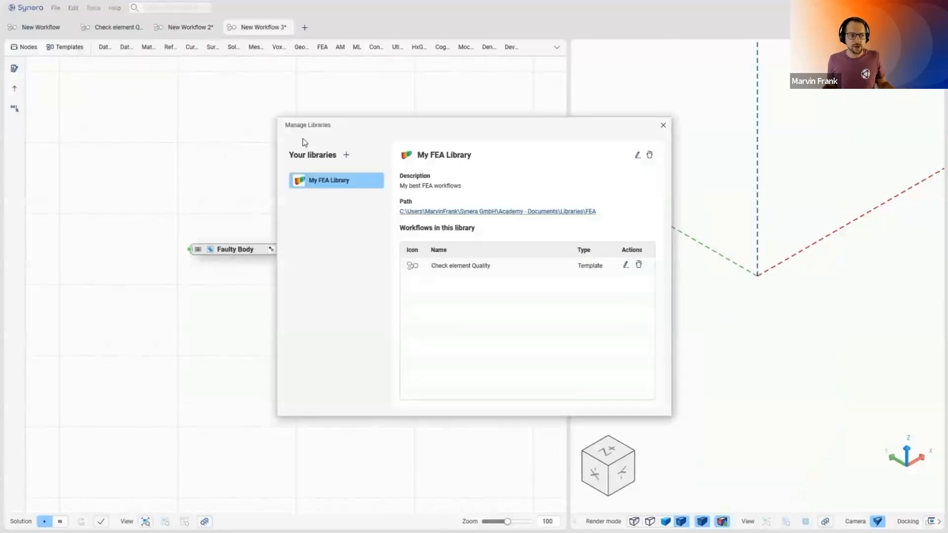
left_click(346, 154)
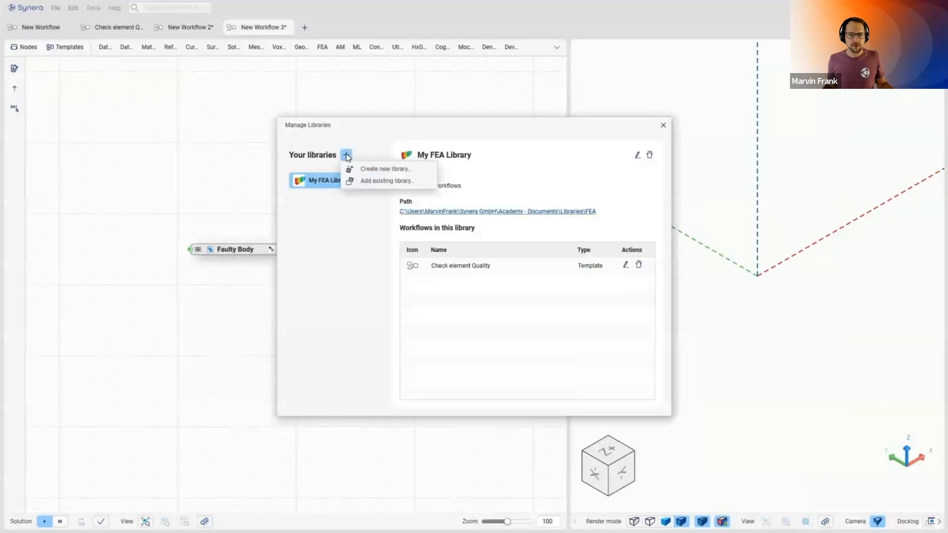
left_click(374, 180)
Step: Add the library from the CAD folder under Academy - Documents\Libraries and close the library manager
left_click(359, 223)
left_click(477, 221)
scroll(478, 220, "down", 6)
left_click(480, 217)
double_click(479, 214)
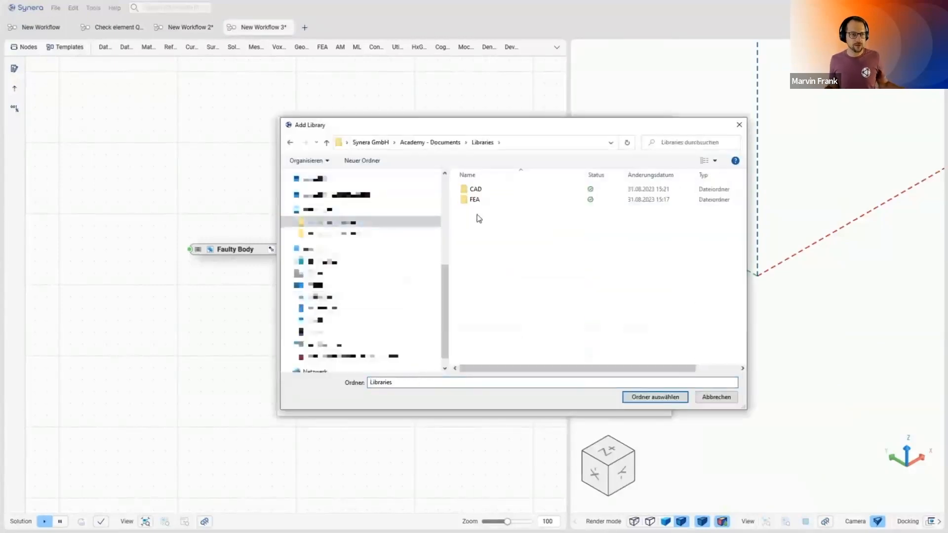
left_click(483, 190)
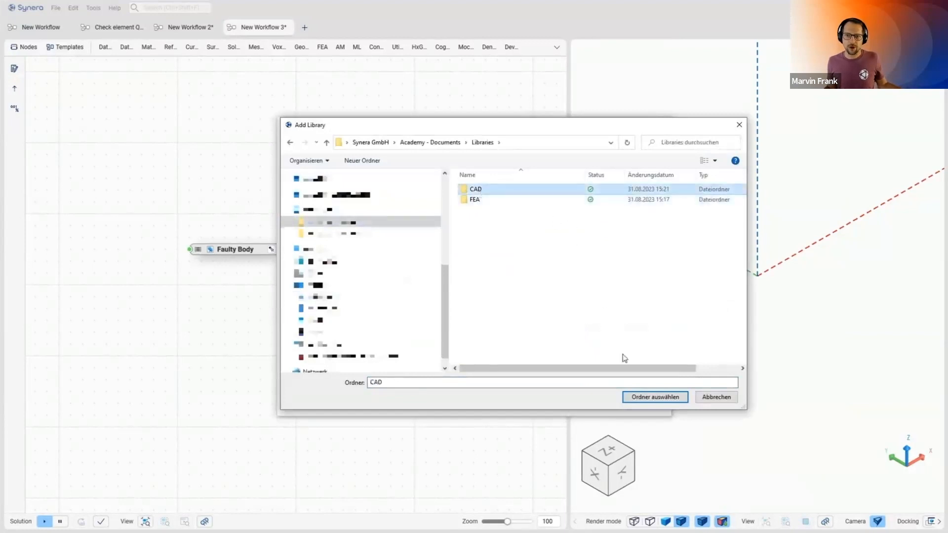
left_click(633, 398)
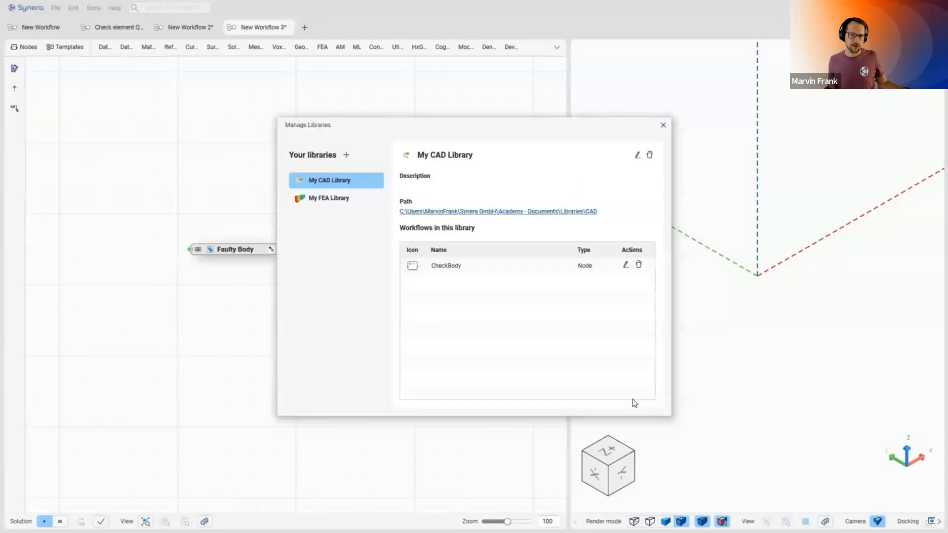
left_click(663, 125)
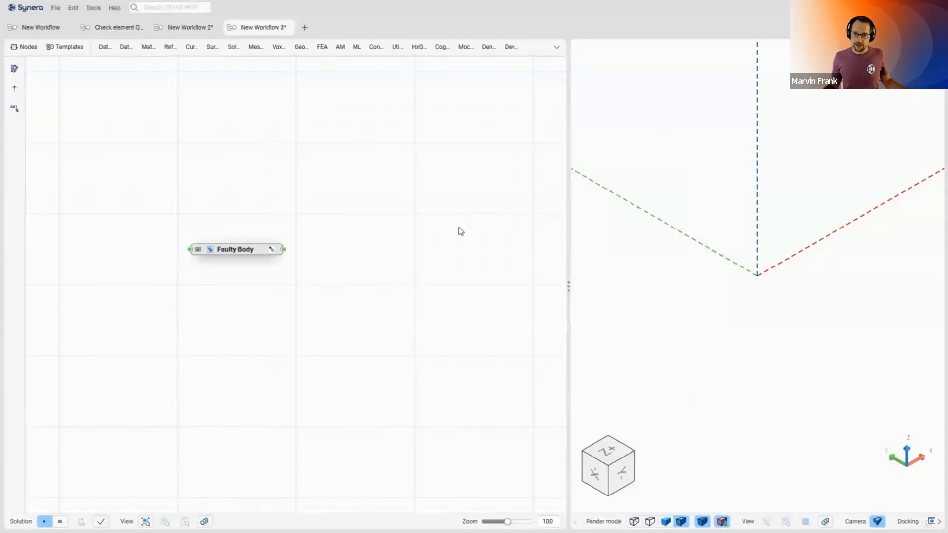
Step: Insert the library's CheckBody node beside Faulty Body, connect Faulty Body to its input and fit the body in the 3D view
right_click(383, 239)
type("check")
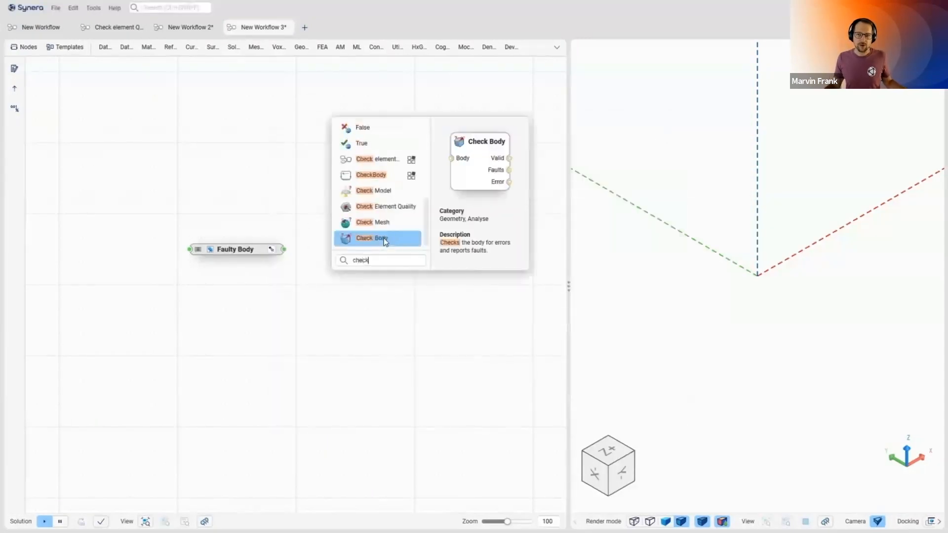
left_click(390, 181)
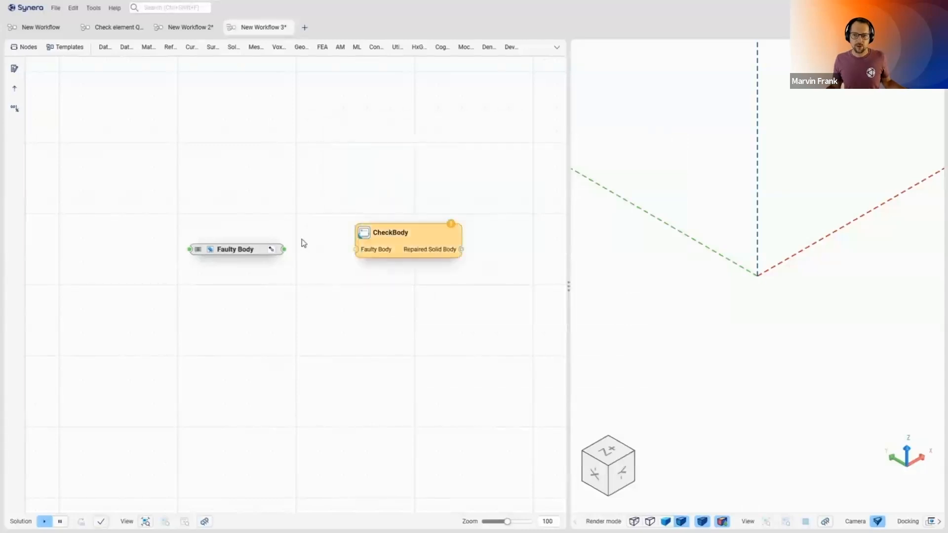
left_click_drag(285, 249, 350, 249)
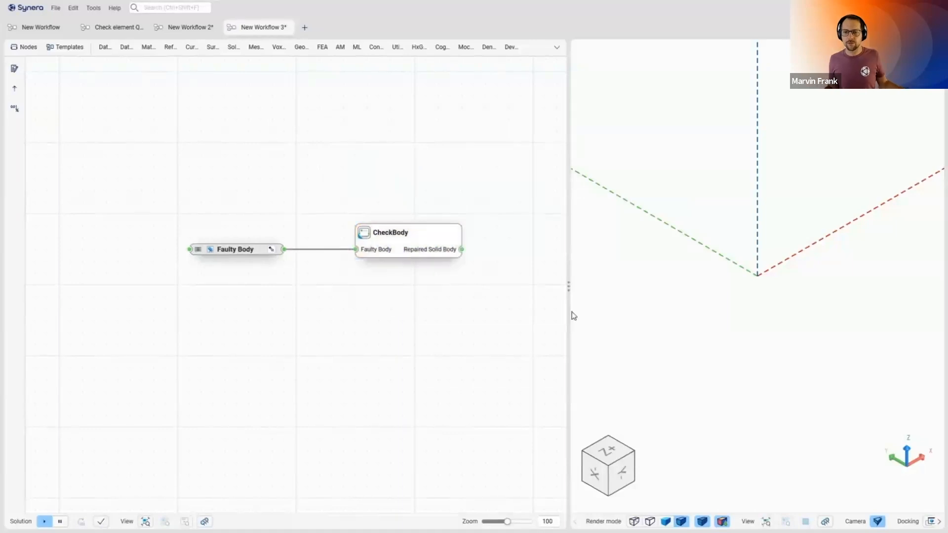
left_click(765, 521)
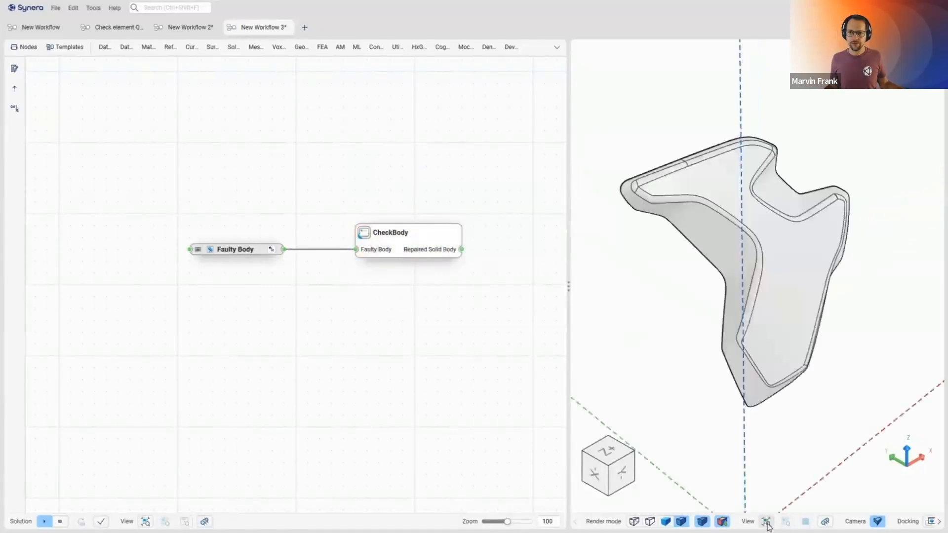